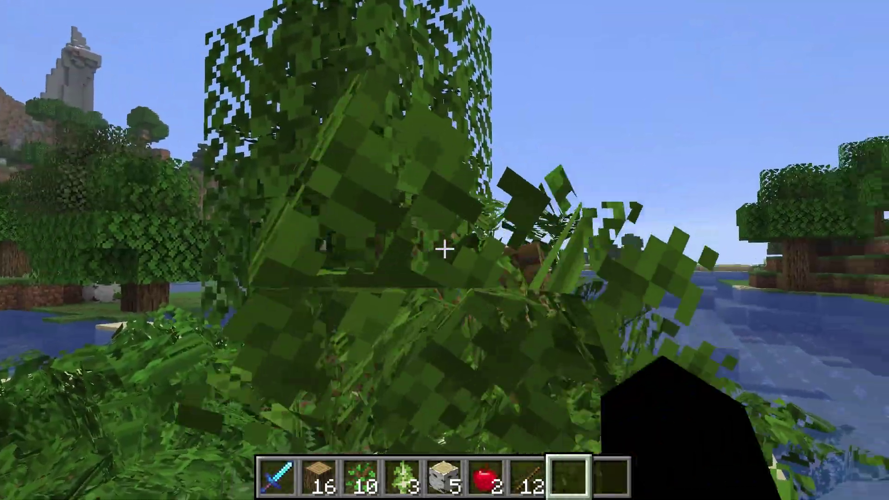
# Break the leaf blocks and watch the character walk through the debris in front-facing third-person view.
pyautogui.press('F5')
pyautogui.press('F5')
pyautogui.press('w')
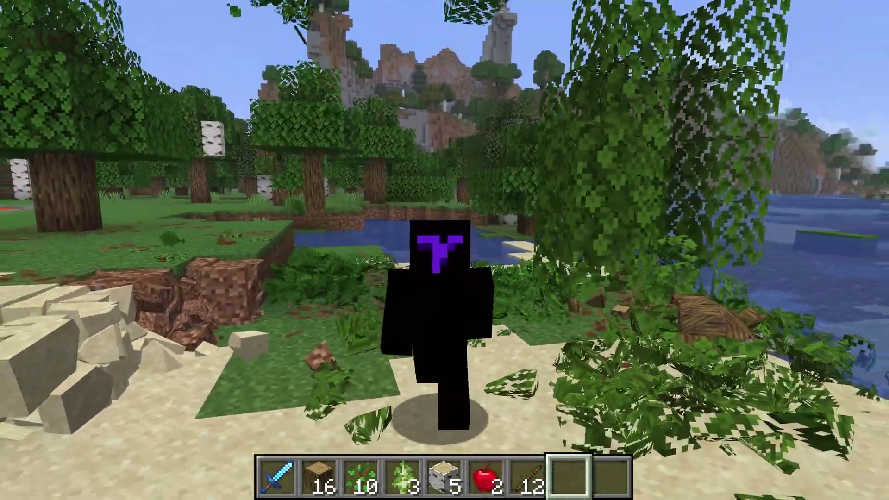
pyautogui.press('w')
pyautogui.press('s')
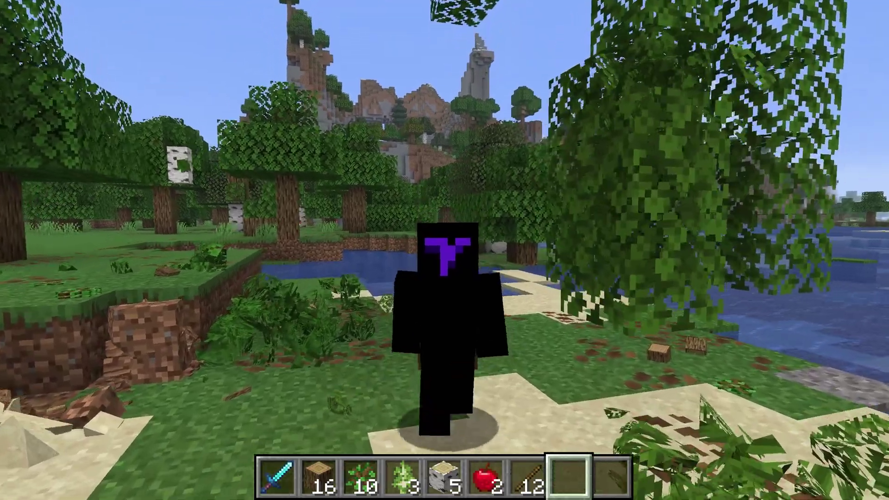
pyautogui.press('w')
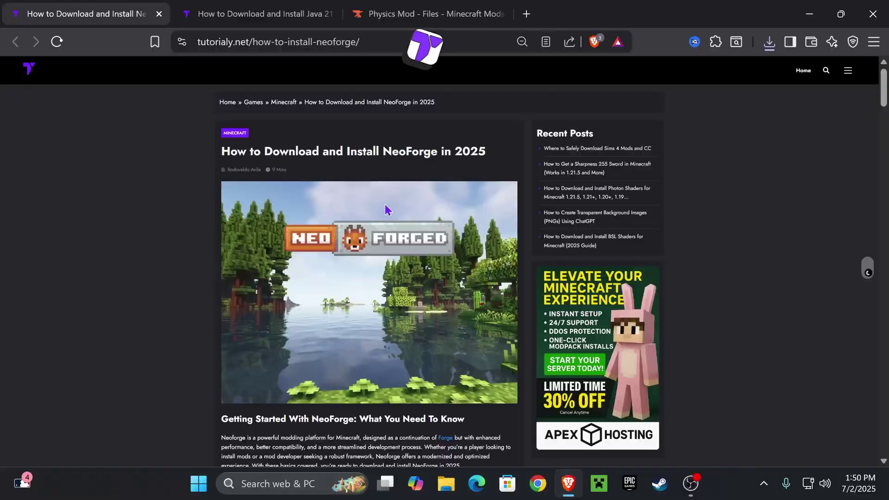
# Open the official NeoForged site in a new tab from the tutorial's 'Step 1: Download NeoForge' section.
pyautogui.scroll(-5, 387, 213)
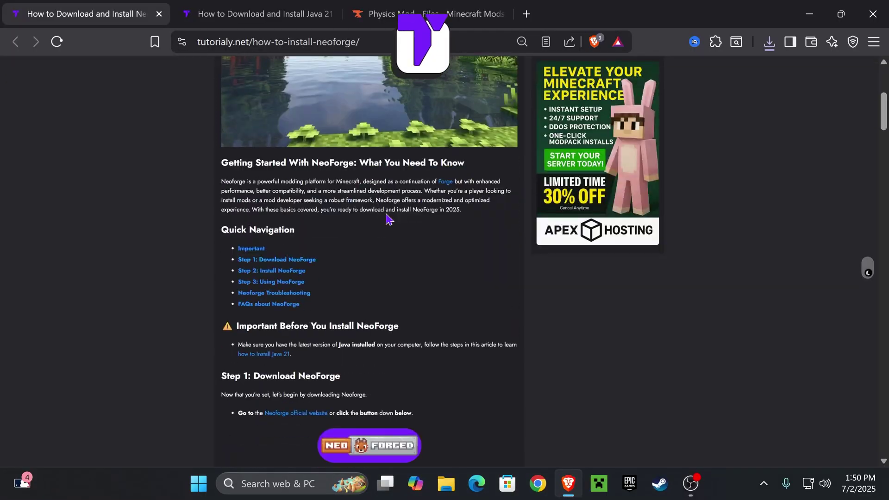
pyautogui.scroll(-10, 416, 214)
pyautogui.scroll(8, 451, 253)
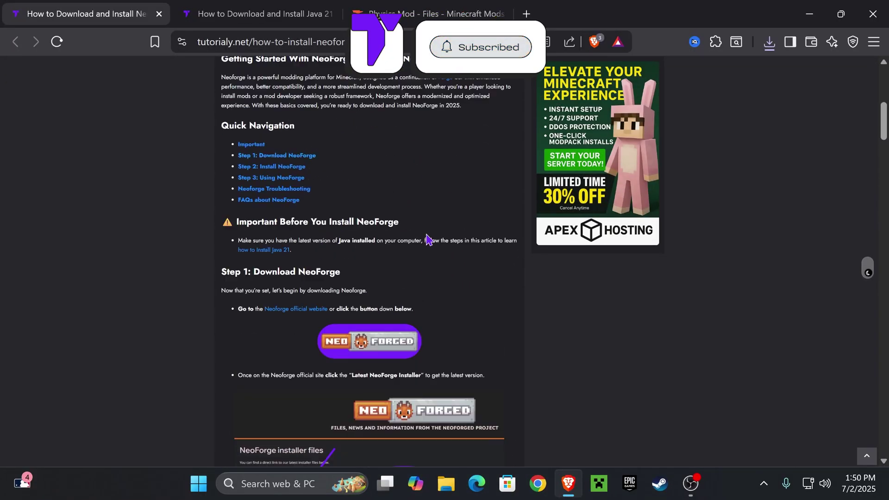
pyautogui.scroll(8, 426, 236)
pyautogui.scroll(-7, 455, 250)
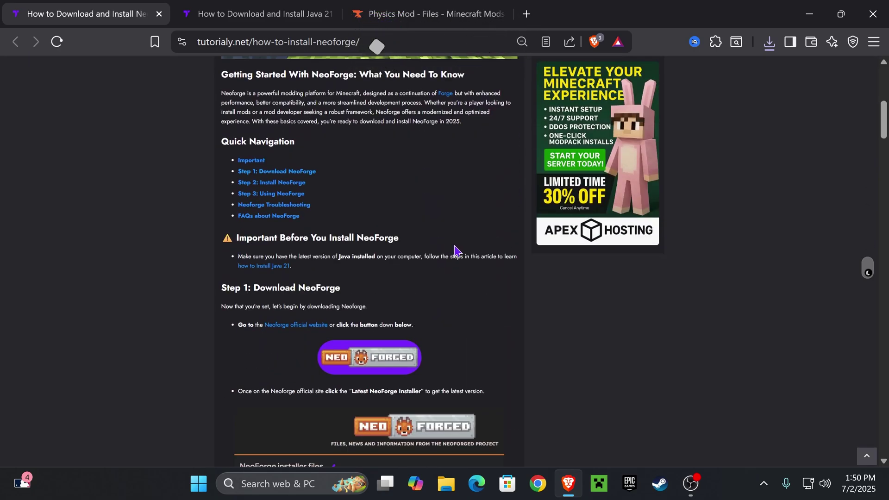
pyautogui.scroll(-3, 455, 250)
pyautogui.scroll(3, 456, 250)
pyautogui.click(297, 172)
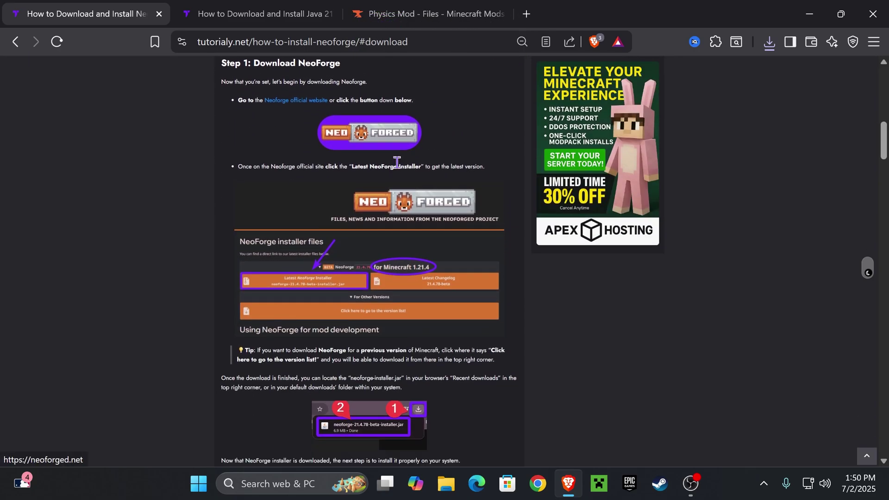
pyautogui.click(373, 132)
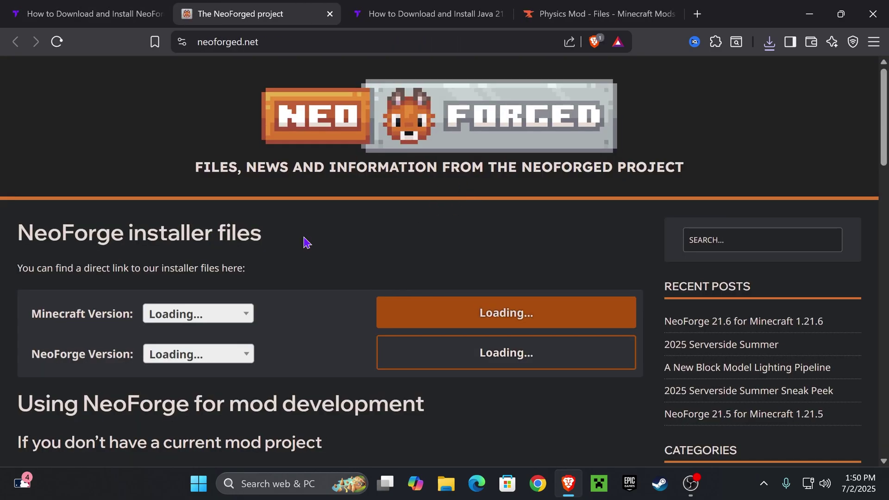
# Download the neoforge-21.7.2-beta installer with Minecraft Version 1.21.7 selected.
pyautogui.scroll(-1, 361, 197)
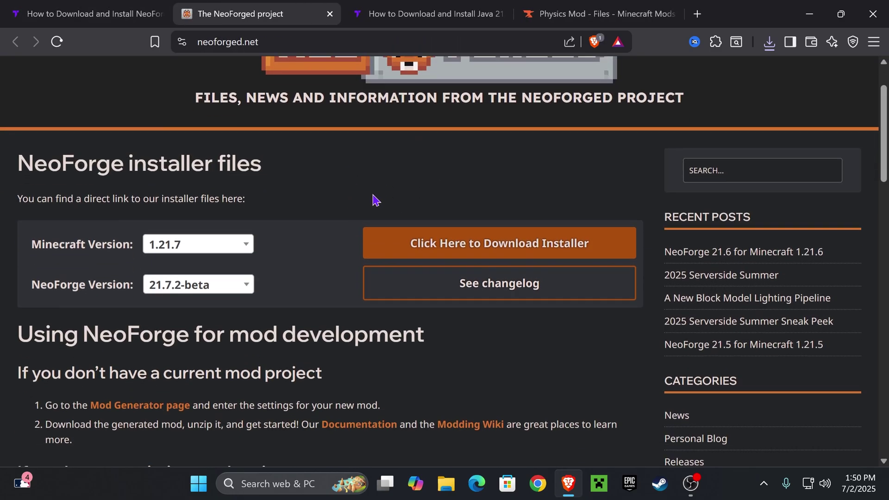
pyautogui.click(178, 249)
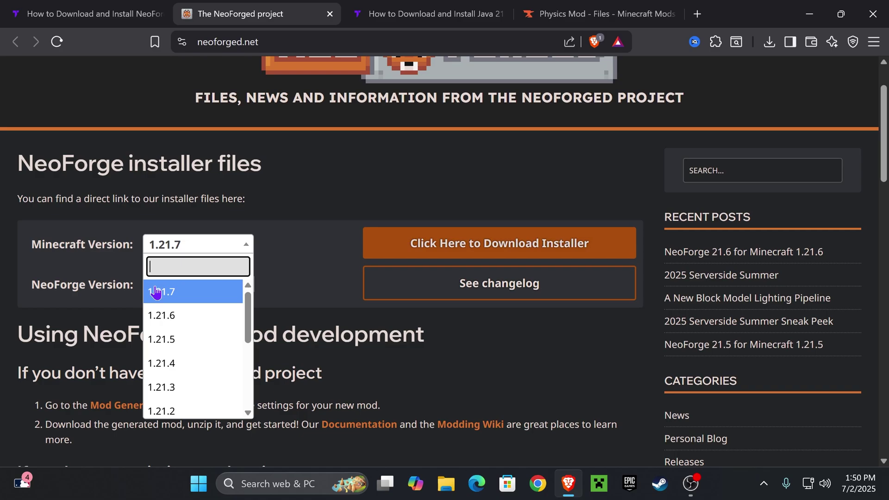
pyautogui.click(180, 292)
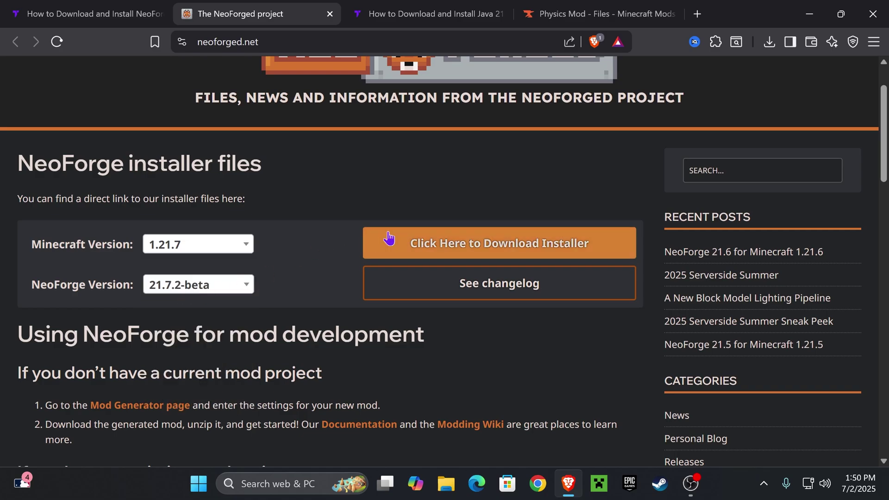
pyautogui.click(540, 253)
# Save the installer, then copy neoforge-21.7.2-beta-installer.jar from Brave's downloads to the desktop centre.
pyautogui.click(327, 308)
pyautogui.moveTo(657, 14); pyautogui.dragTo(508, 401)
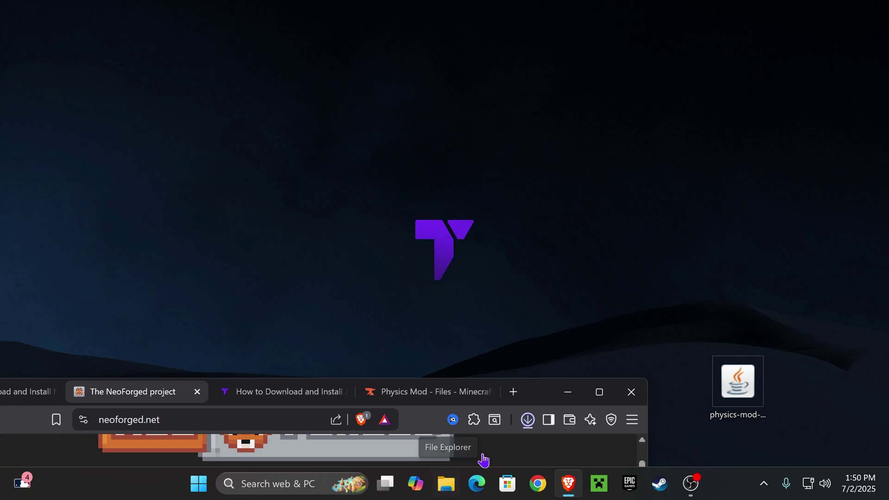
pyautogui.click(527, 419)
pyautogui.moveTo(409, 91); pyautogui.dragTo(660, 147)
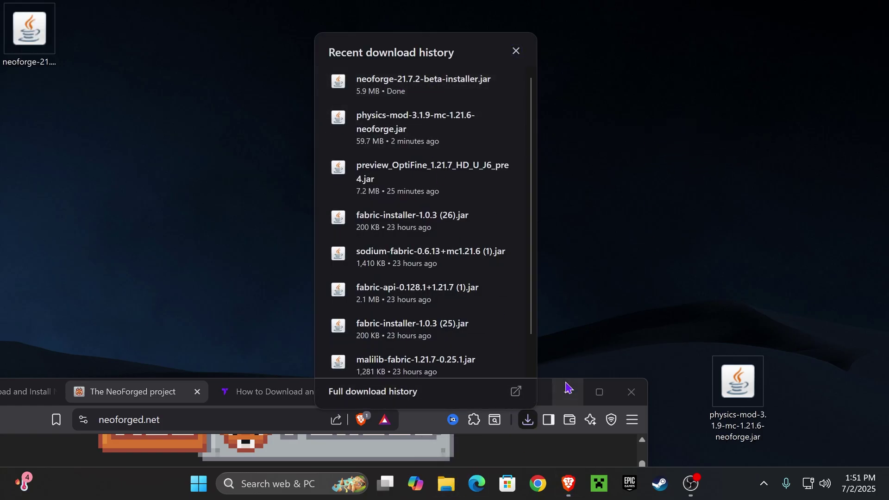
pyautogui.click(567, 391)
pyautogui.moveTo(30, 37); pyautogui.dragTo(408, 125)
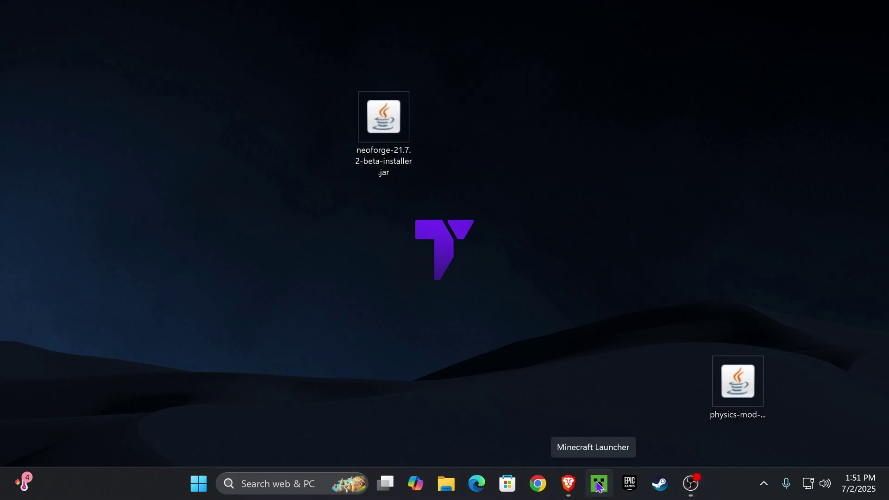
# Start the NeoForge 21.7.2-beta client install, then bring Brave back maximized.
pyautogui.click(410, 155)
pyautogui.click(490, 165)
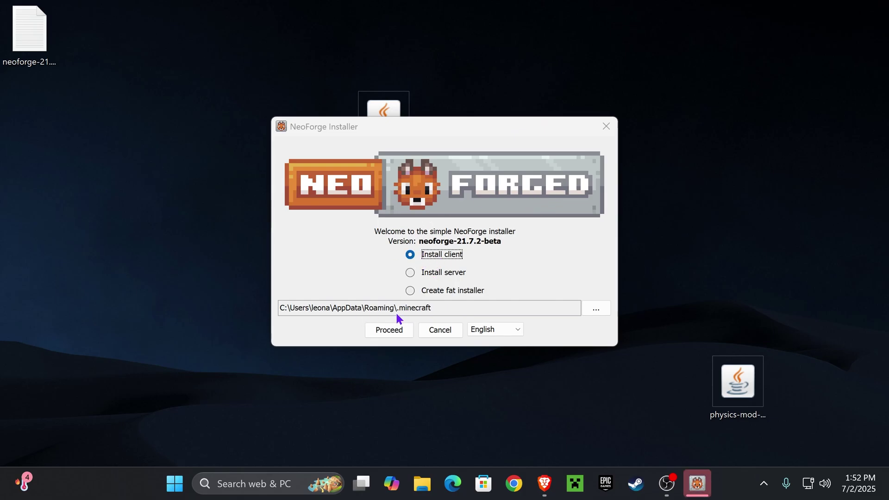
pyautogui.click(395, 331)
pyautogui.click(544, 483)
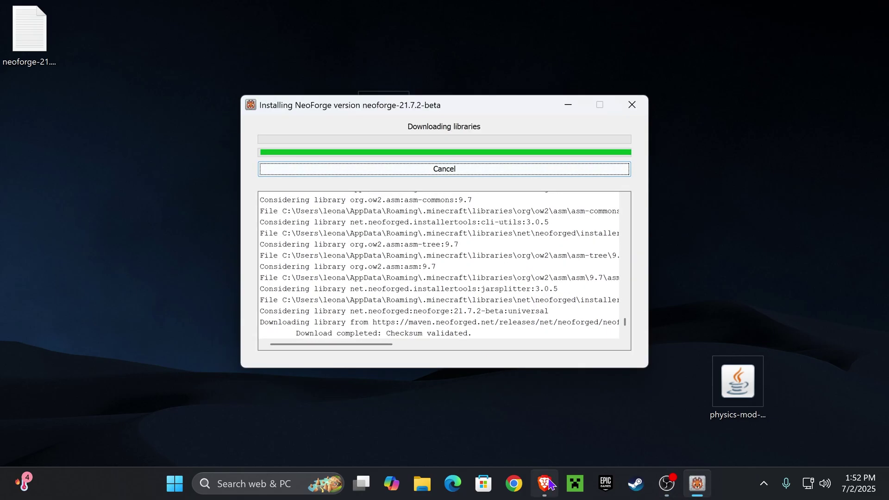
pyautogui.click(600, 392)
# Read through the Java 21 (JDK 21) install guide, then minimize Brave to check the installer.
pyautogui.click(450, 11)
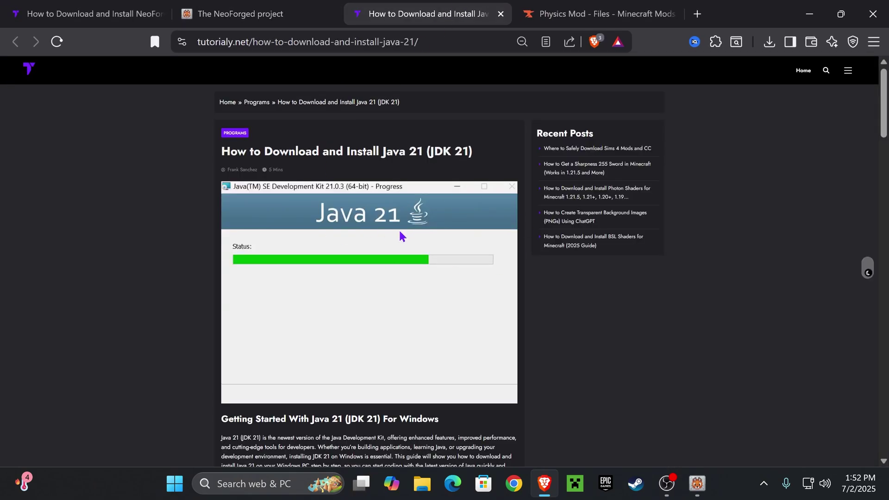
pyautogui.scroll(-20, 402, 236)
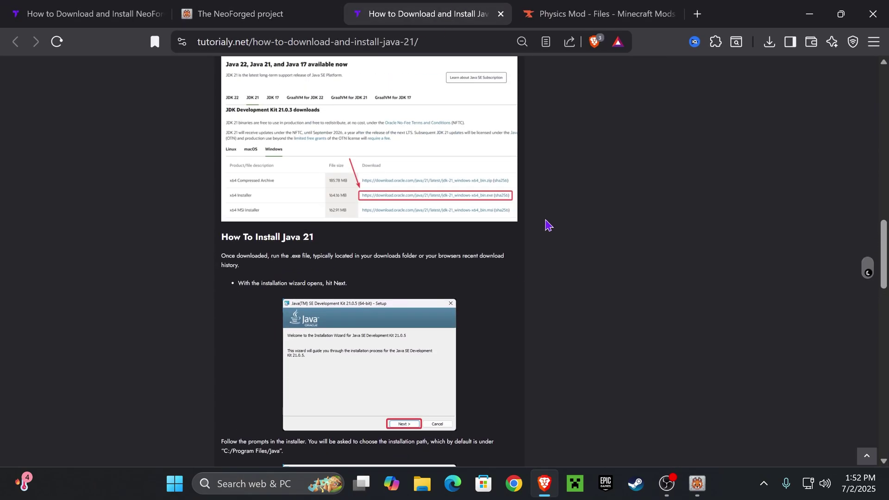
pyautogui.scroll(10, 538, 218)
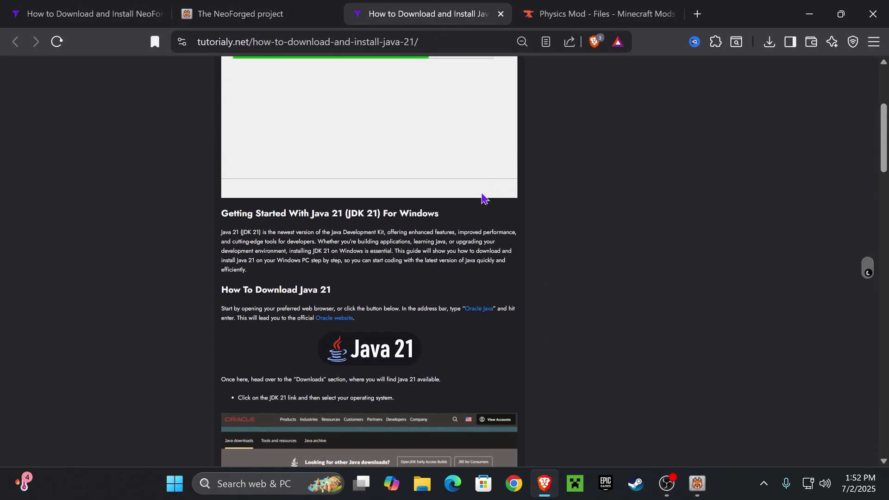
pyautogui.scroll(-5, 522, 216)
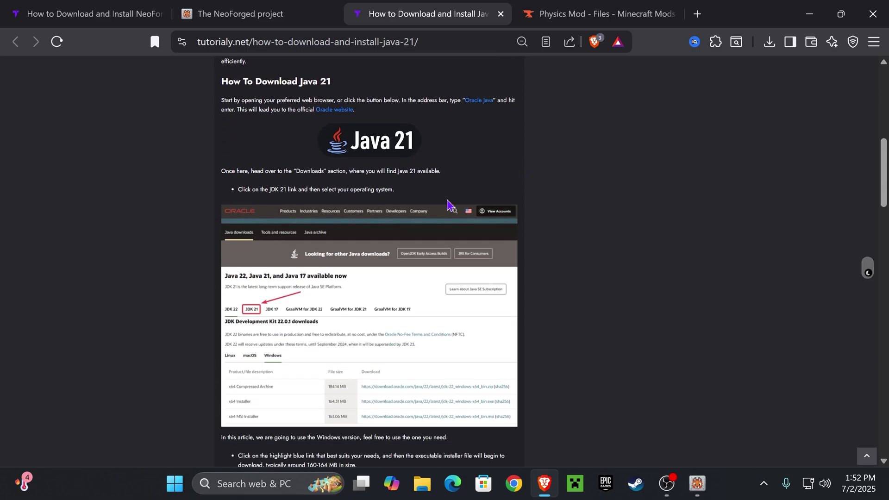
pyautogui.scroll(-7, 447, 204)
pyautogui.scroll(10, 509, 222)
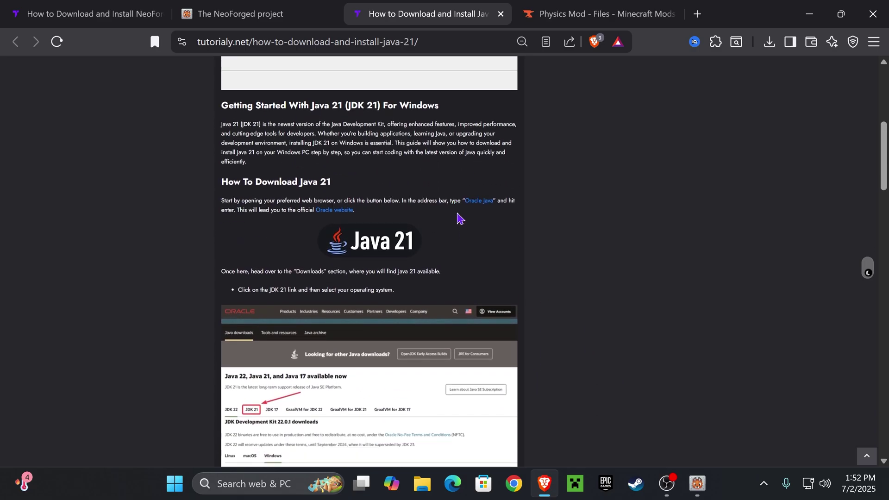
pyautogui.scroll(-7, 459, 218)
pyautogui.scroll(-11, 419, 205)
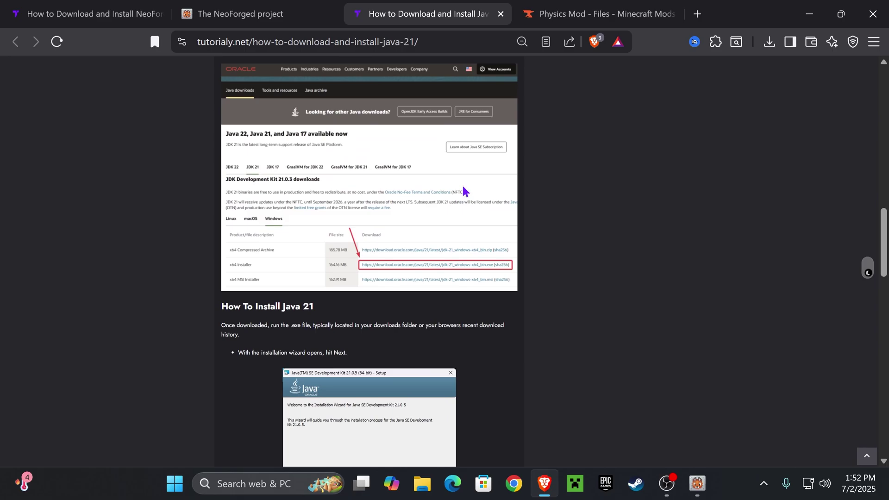
pyautogui.scroll(-5, 417, 236)
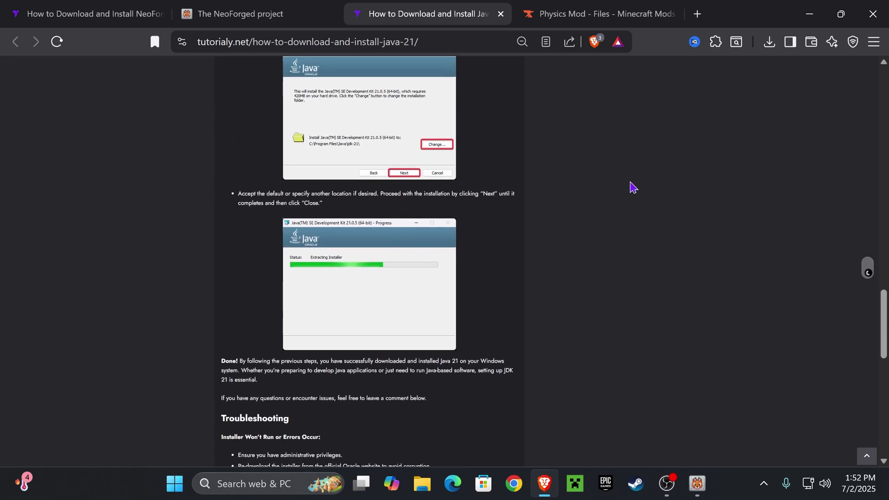
pyautogui.click(817, 23)
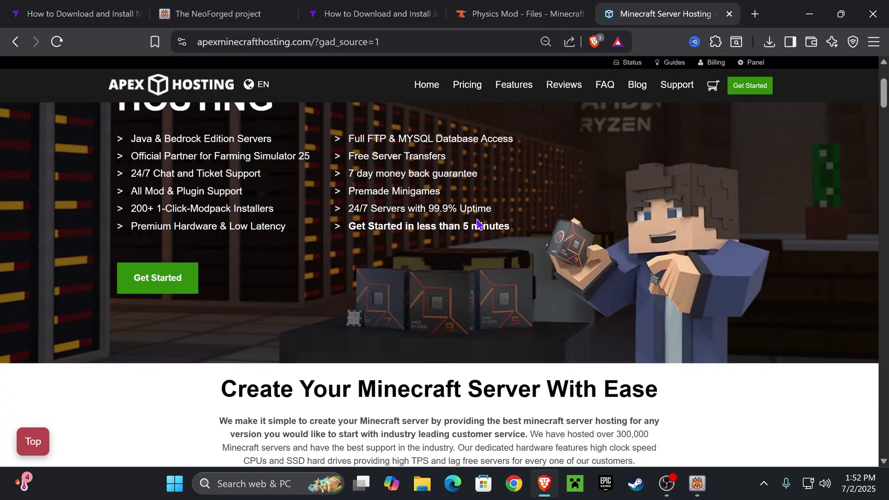
# Browse the Apex Hosting page, then minimize Brave to reveal the NeoForge Installation Complete dialog.
pyautogui.scroll(3, 478, 224)
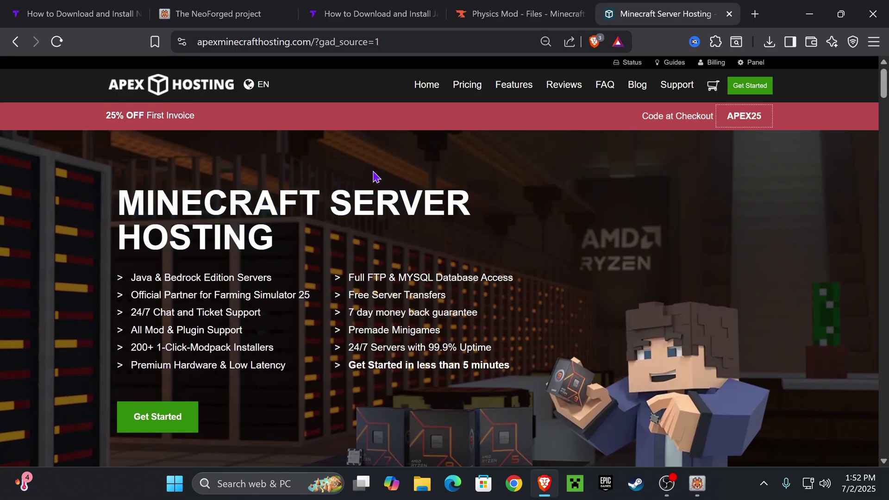
pyautogui.scroll(-3, 488, 218)
pyautogui.scroll(3, 189, 240)
pyautogui.click(299, 160)
pyautogui.scroll(-3, 331, 184)
pyautogui.scroll(-2, 504, 237)
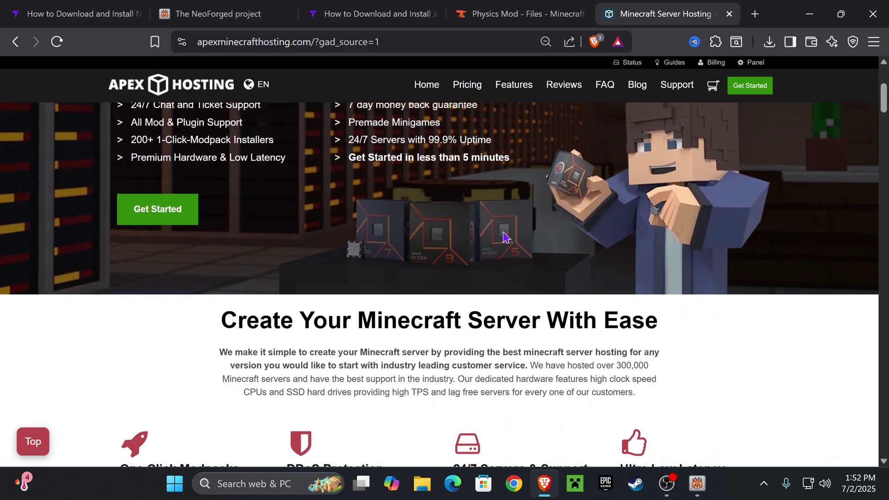
pyautogui.scroll(5, 486, 239)
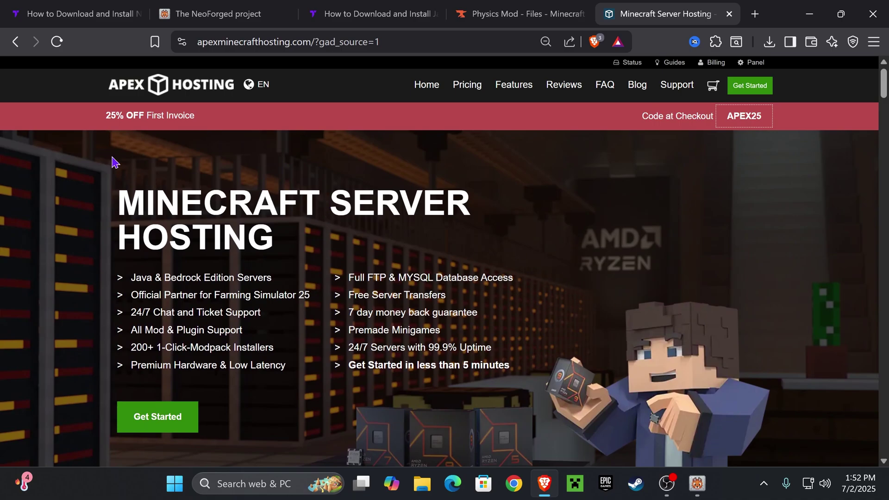
pyautogui.scroll(-1, 474, 187)
pyautogui.scroll(1, 371, 224)
pyautogui.moveTo(417, 250); pyautogui.dragTo(98, 197)
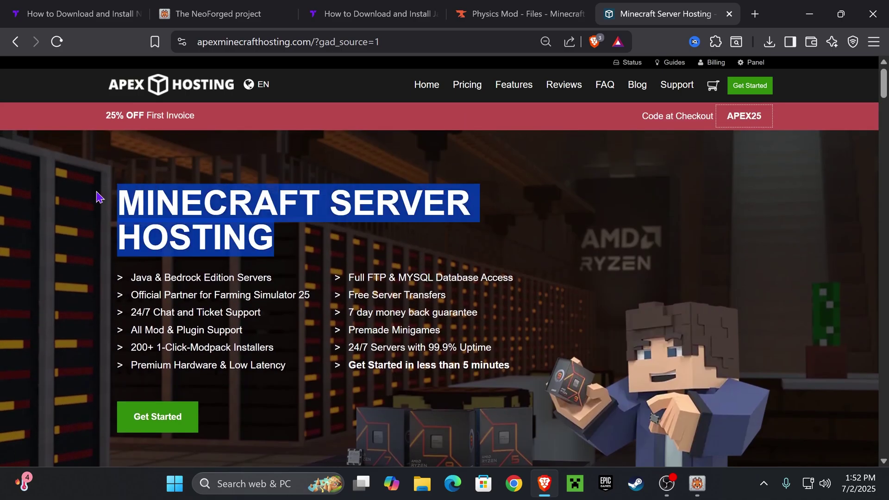
pyautogui.click(469, 199)
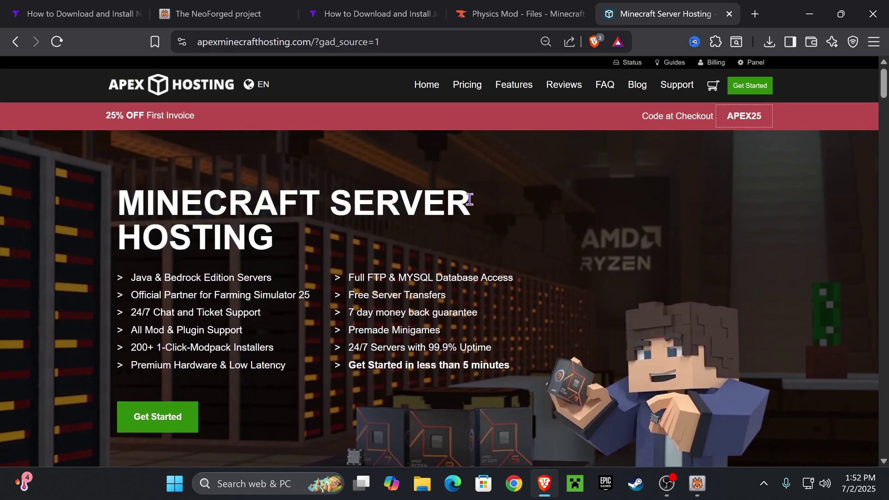
pyautogui.click(809, 16)
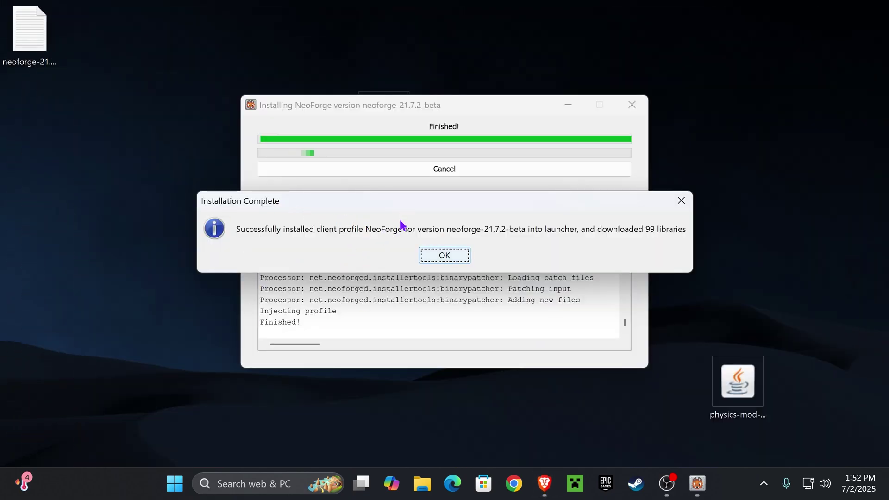
# Close the installer, delete its jar, and move physics-mod-3.1.9-mc-1.21.6-neoforge.jar to the centre.
pyautogui.click(457, 255)
pyautogui.moveTo(116, 115); pyautogui.dragTo(64, 71)
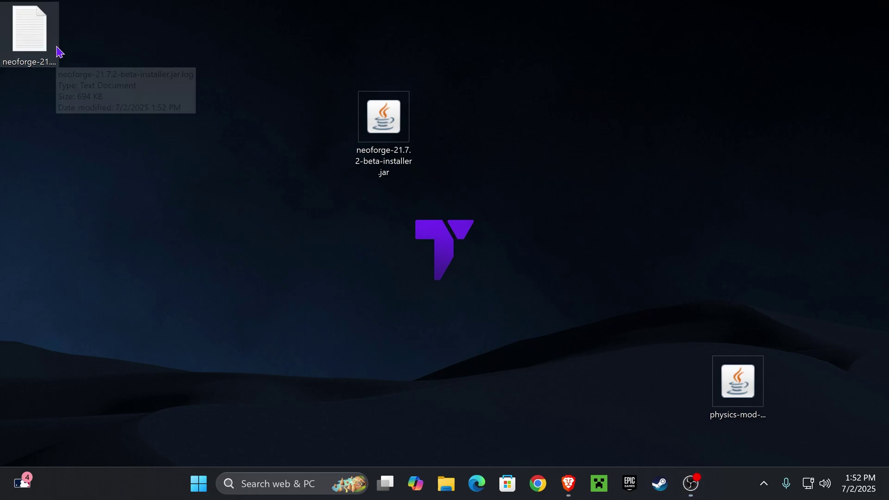
pyautogui.moveTo(262, 54); pyautogui.dragTo(465, 158)
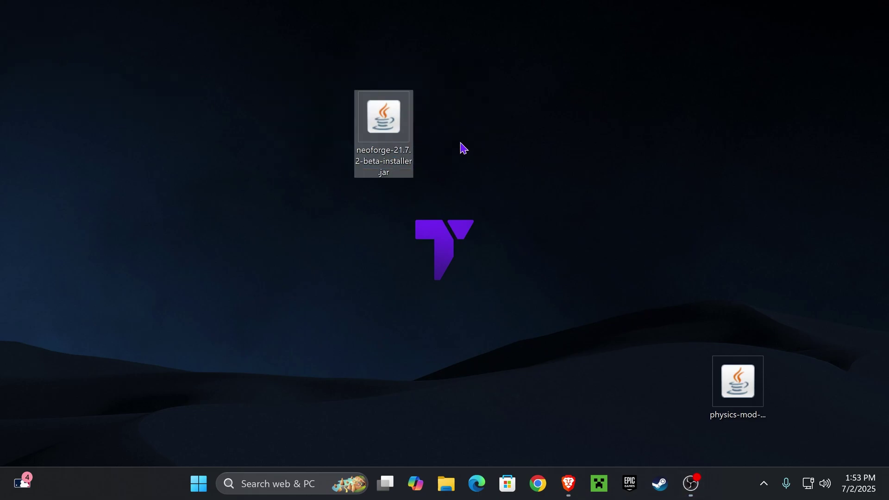
pyautogui.press('Delete')
pyautogui.moveTo(737, 389)
pyautogui.mouseDown()
pyautogui.moveTo(687, 284)
pyautogui.moveTo(516, 122)
pyautogui.mouseUp()
pyautogui.moveTo(624, 79); pyautogui.dragTo(465, 176)
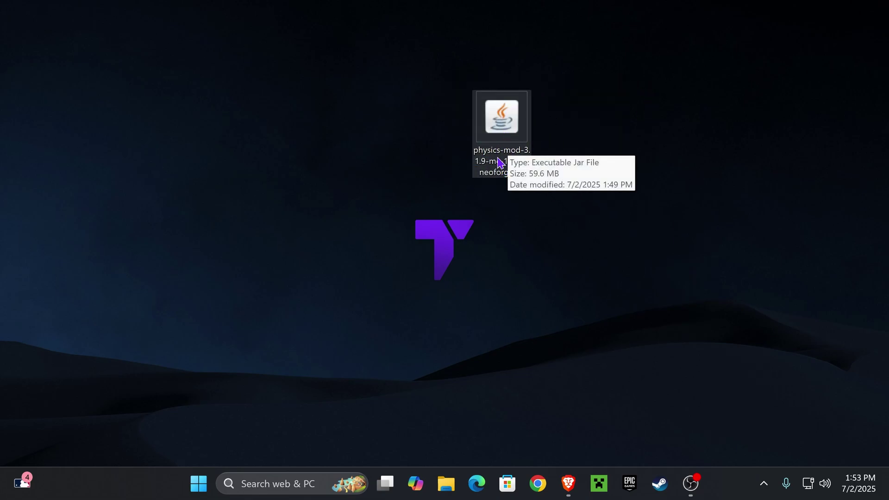
# Revisit the Physics Mod Files page in Brave, then minimize it back to the desktop.
pyautogui.click(569, 484)
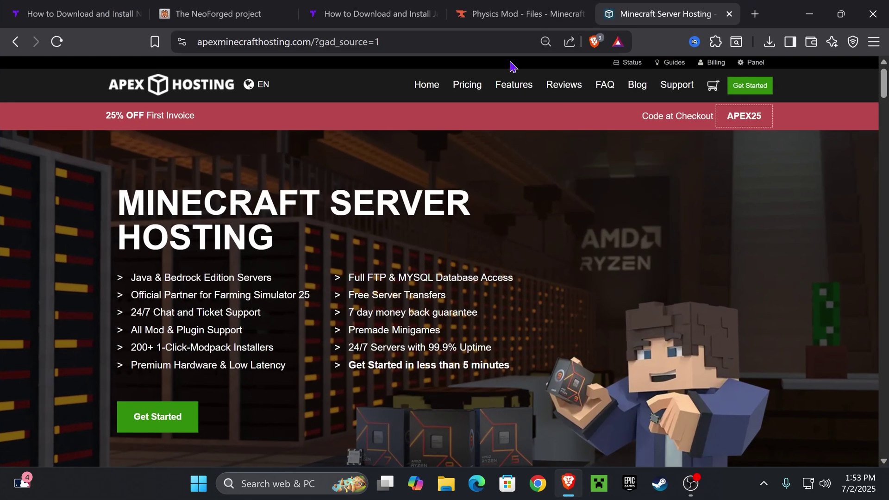
pyautogui.click(514, 14)
pyautogui.scroll(-5, 509, 278)
pyautogui.scroll(5, 532, 192)
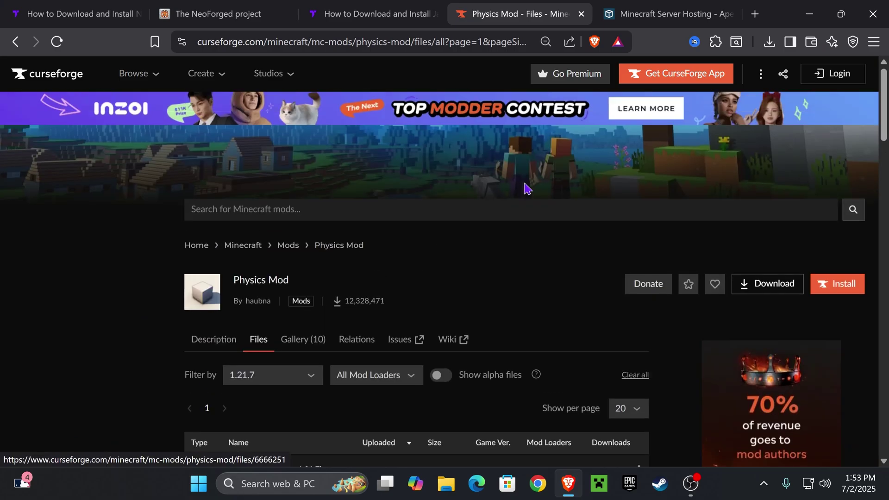
pyautogui.click(809, 14)
pyautogui.moveTo(628, 81); pyautogui.dragTo(403, 150)
pyautogui.click(567, 198)
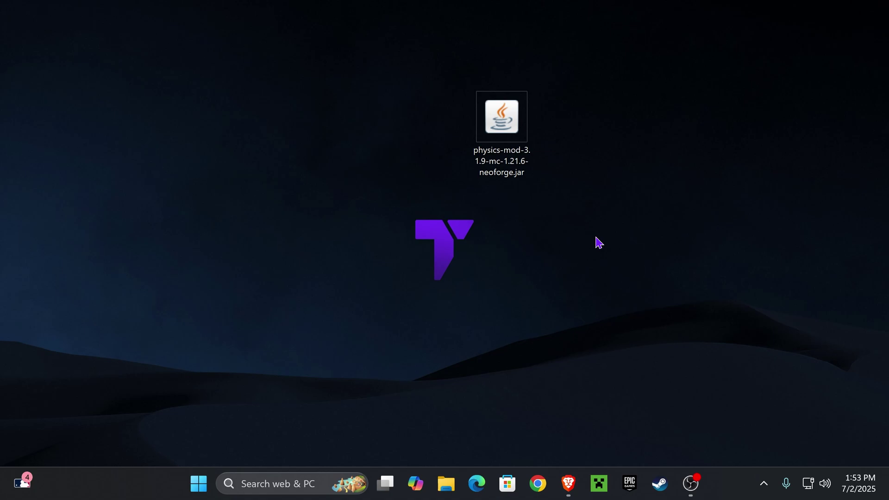
# In the launcher's Installations list, toggle Modded off and on, then open the neoforge-21.7.2-beta game folder.
pyautogui.click(601, 490)
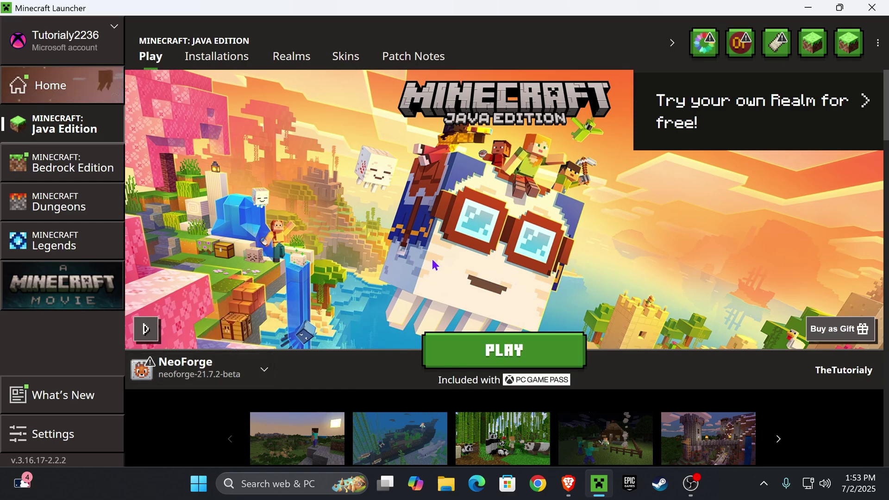
pyautogui.click(218, 60)
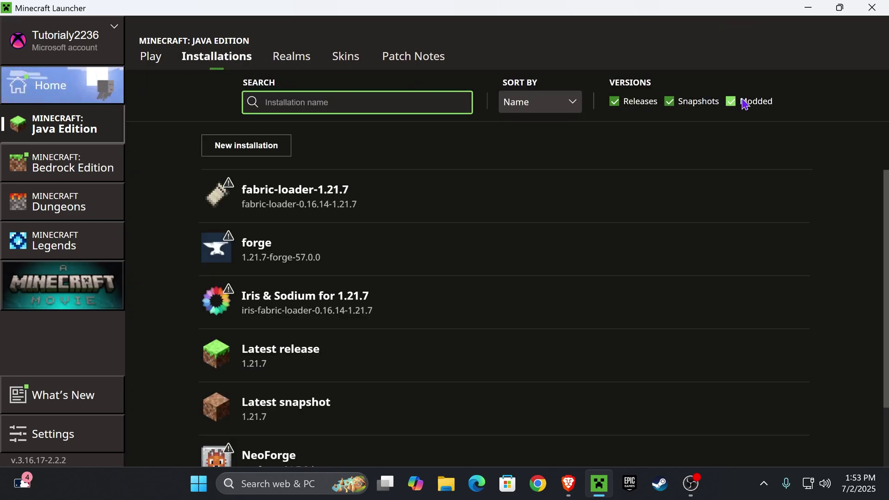
pyautogui.click(732, 102)
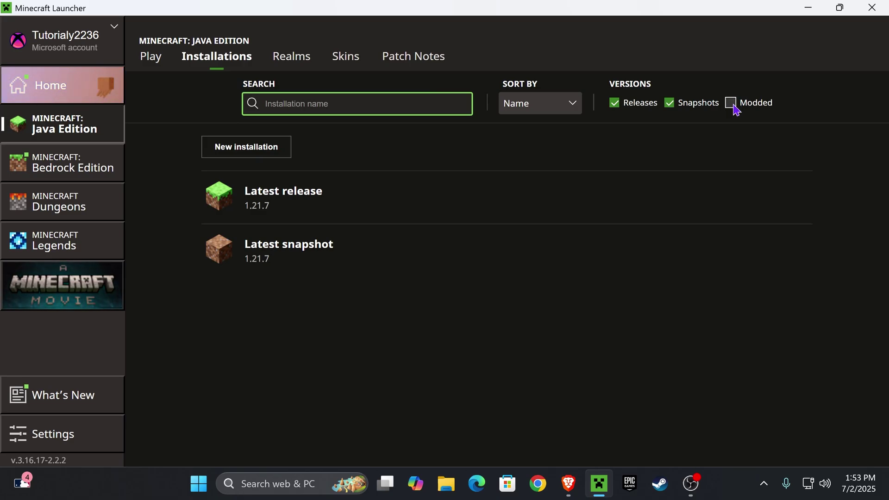
pyautogui.click(732, 102)
pyautogui.scroll(-2, 306, 408)
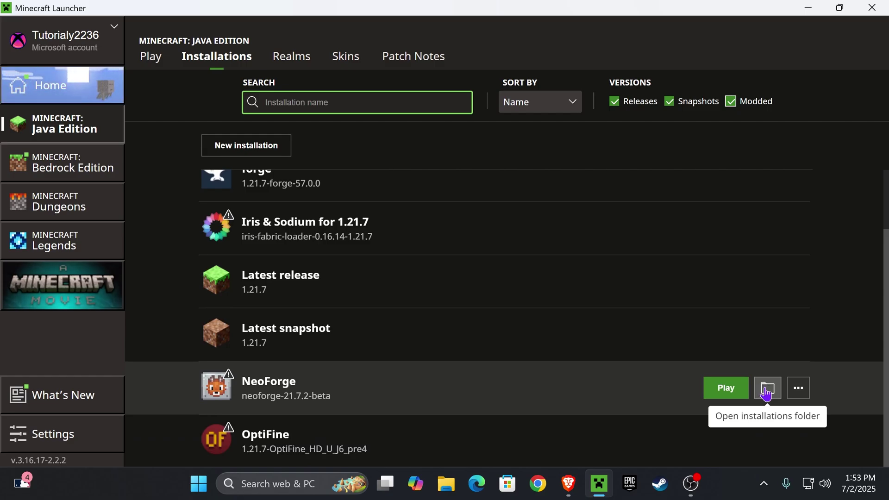
pyautogui.click(766, 392)
# Maximize the .minecraft window and delete the old mods folder.
pyautogui.doubleClick(733, 76)
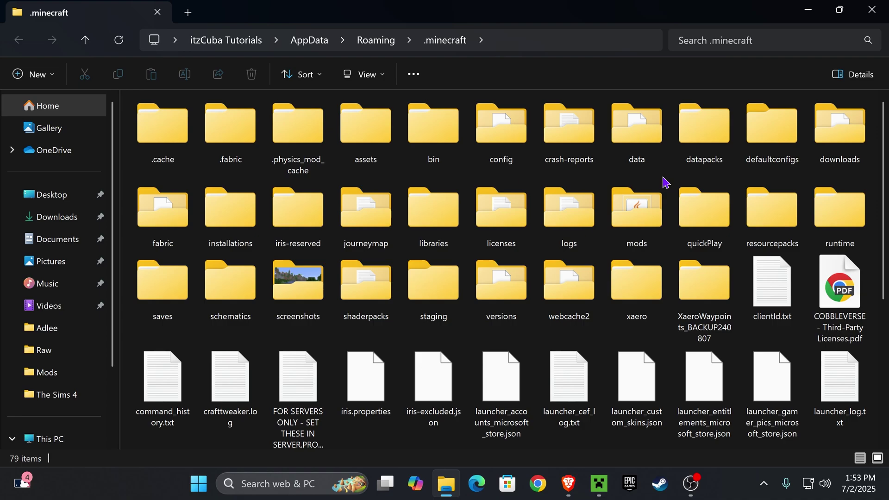
pyautogui.click(646, 219)
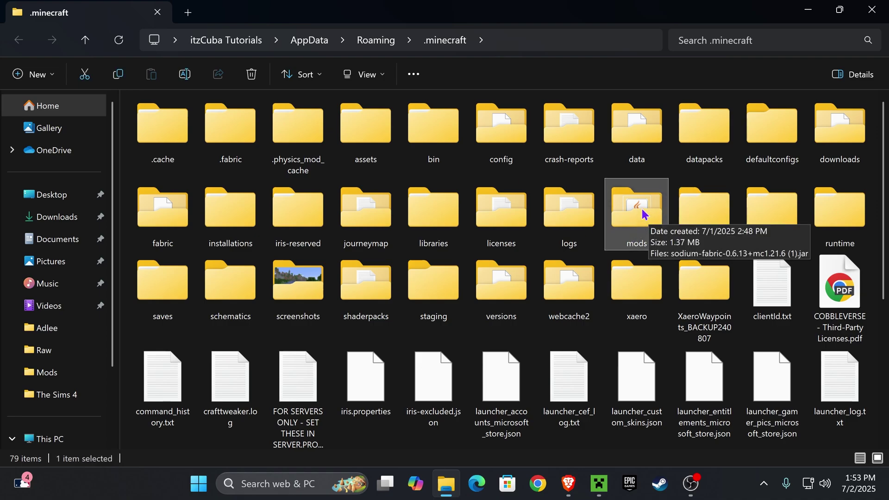
pyautogui.press('Delete')
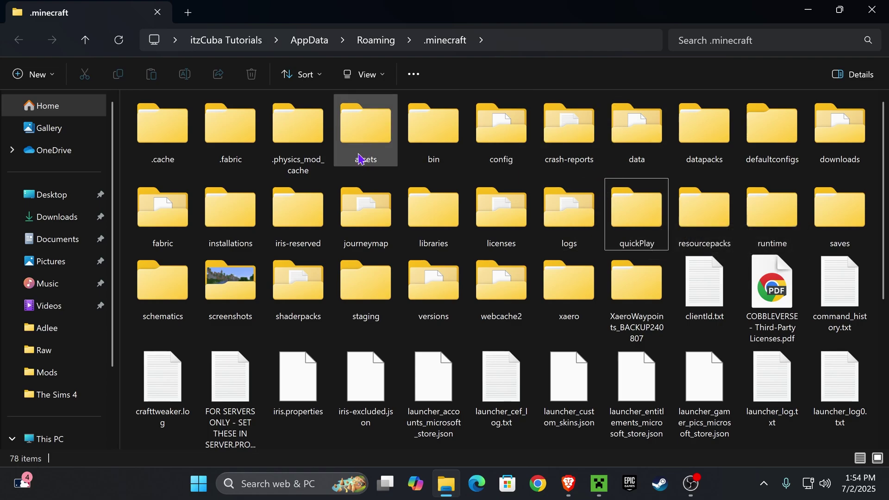
# Create a new empty folder named 'mods' in .minecraft.
pyautogui.click(50, 75)
pyautogui.click(73, 110)
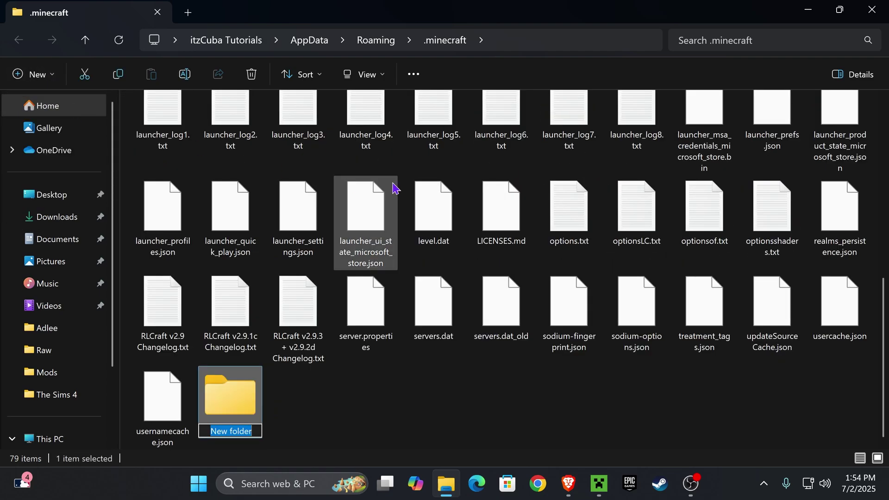
pyautogui.write('mo')
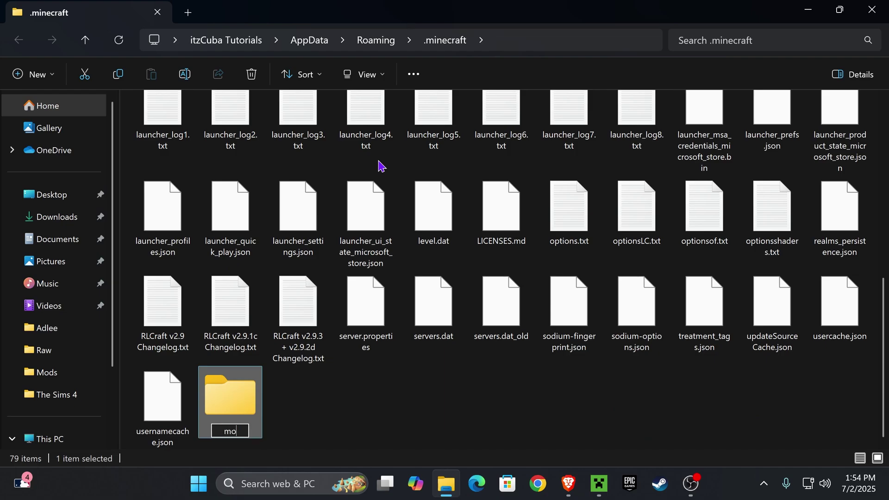
pyautogui.write('ds')
pyautogui.press('Return')
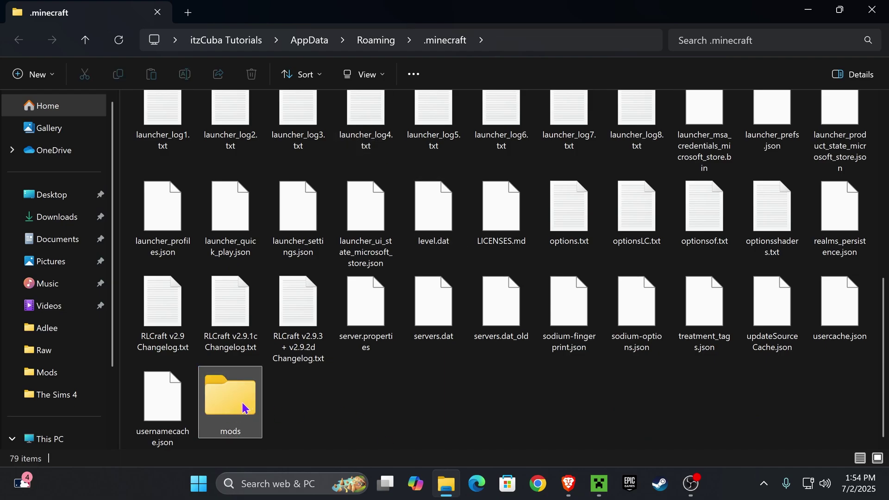
# Copy physics-mod-3.1.9-mc-1.21.6-neoforge.jar from the desktop into the new mods folder.
pyautogui.doubleClick(243, 407)
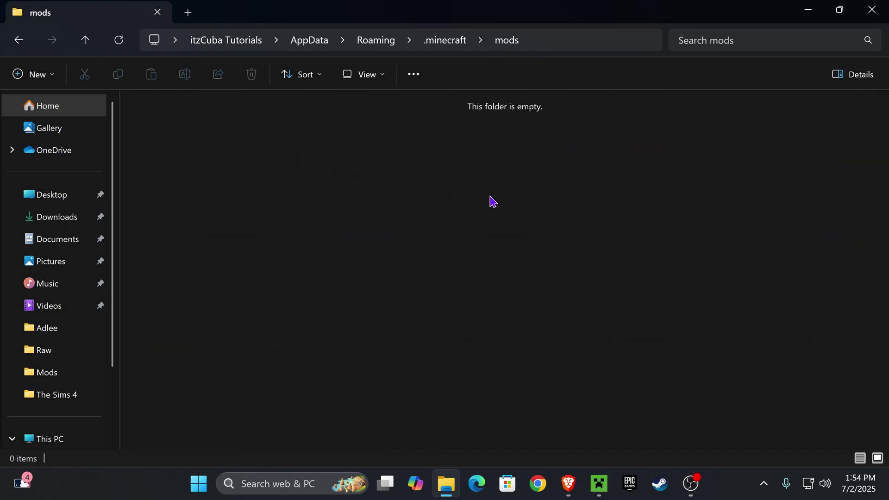
pyautogui.moveTo(488, 10); pyautogui.dragTo(570, 189)
pyautogui.click(802, 9)
pyautogui.moveTo(641, 60); pyautogui.dragTo(429, 157)
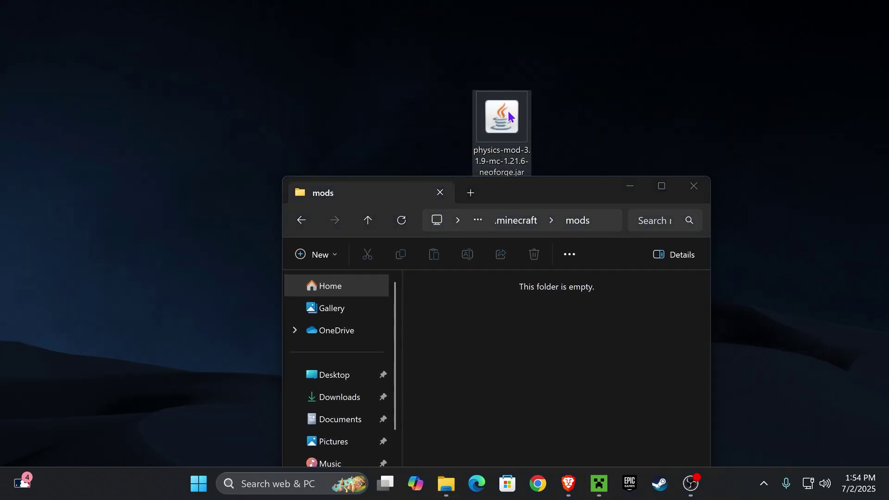
pyautogui.moveTo(501, 116); pyautogui.dragTo(486, 314)
# Check the jar sits in the mods folder, then close that Explorer window.
pyautogui.moveTo(559, 187); pyautogui.dragTo(480, 90)
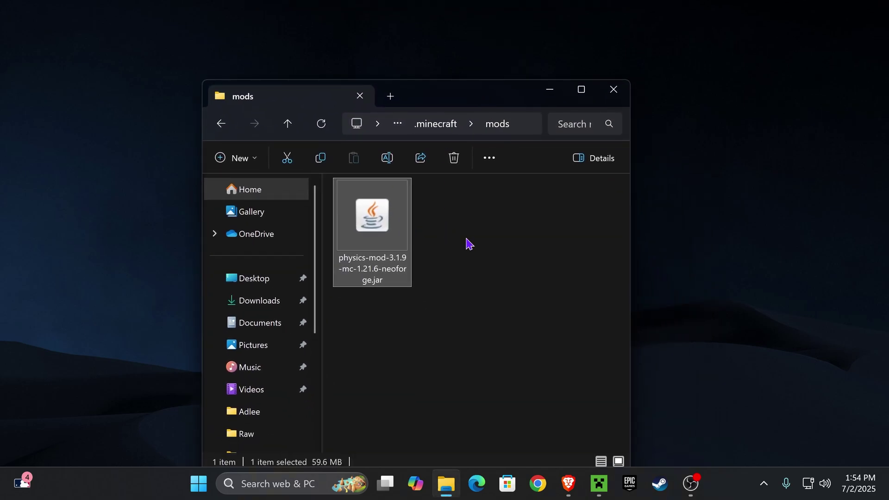
pyautogui.click(484, 231)
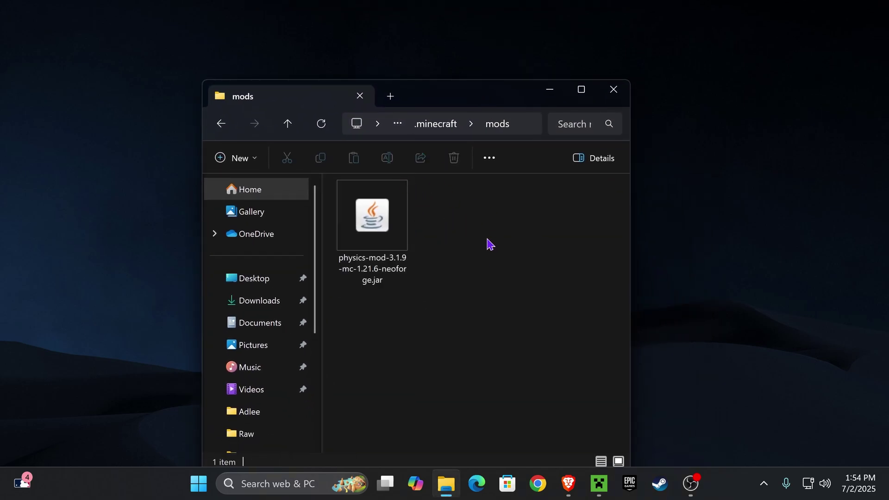
pyautogui.moveTo(462, 218); pyautogui.dragTo(514, 274)
pyautogui.click(614, 92)
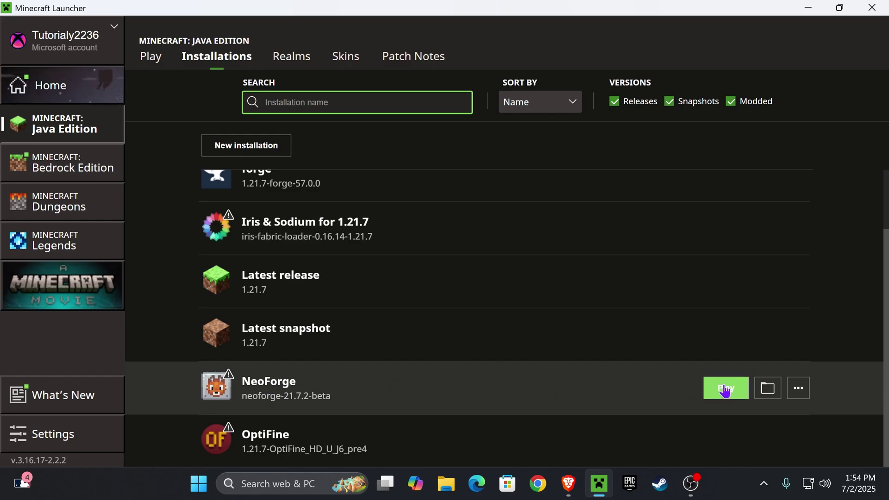
# Launch the NeoForge installation, accepting the modded-installation risk warning.
pyautogui.click(728, 389)
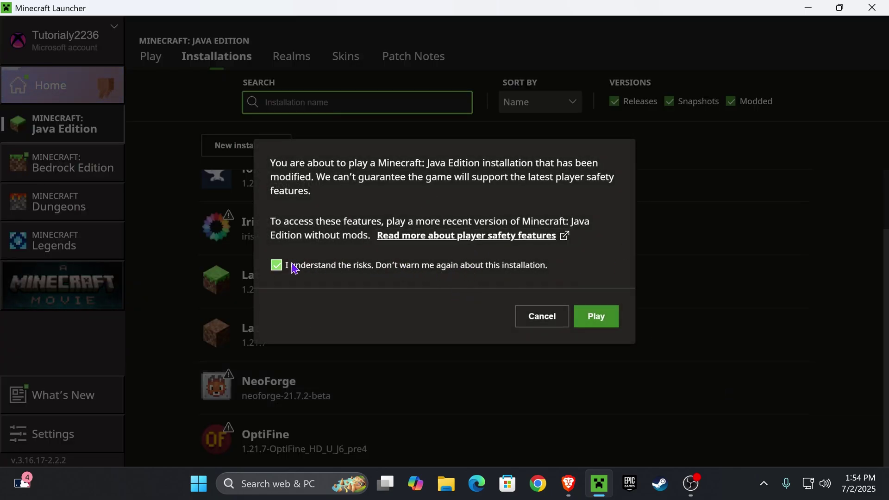
pyautogui.click(598, 317)
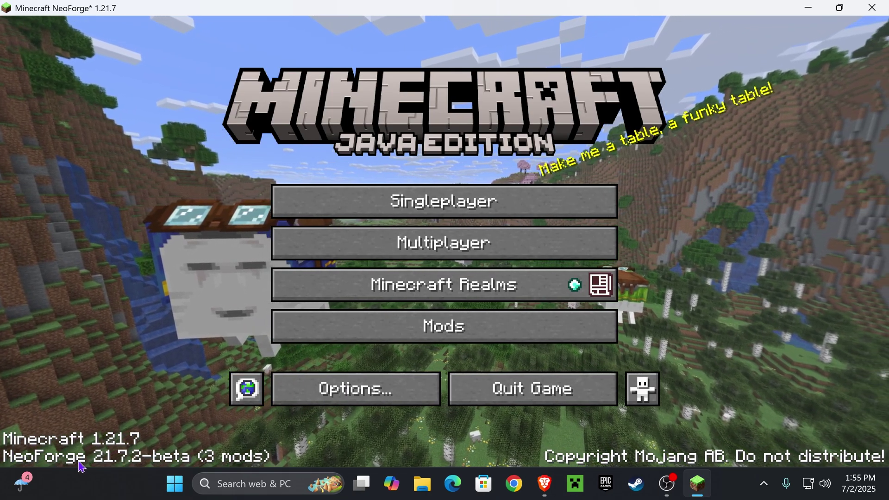
# Confirm Physics Mod 3.1.9 appears in the loaded mods list, then return to the title screen.
pyautogui.click(459, 327)
pyautogui.click(85, 141)
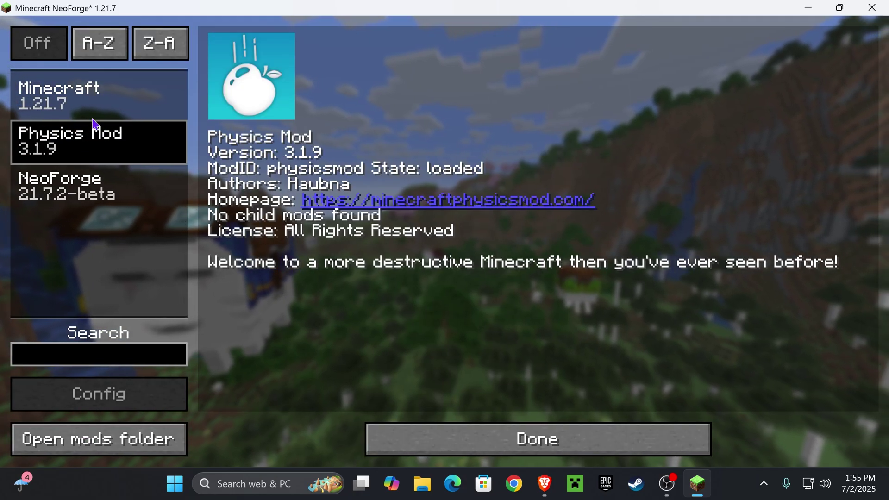
pyautogui.click(557, 446)
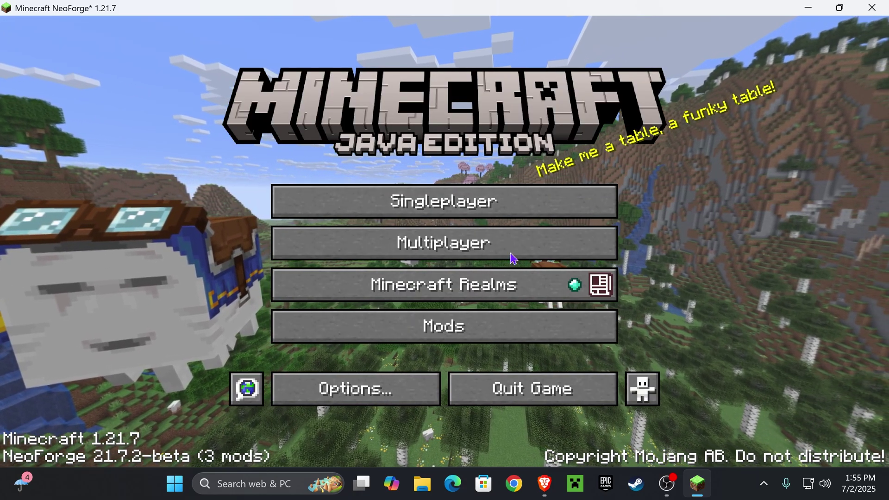
# Enter the singleplayer world and break sand and a tree trunk so the tree collapses.
pyautogui.click(534, 201)
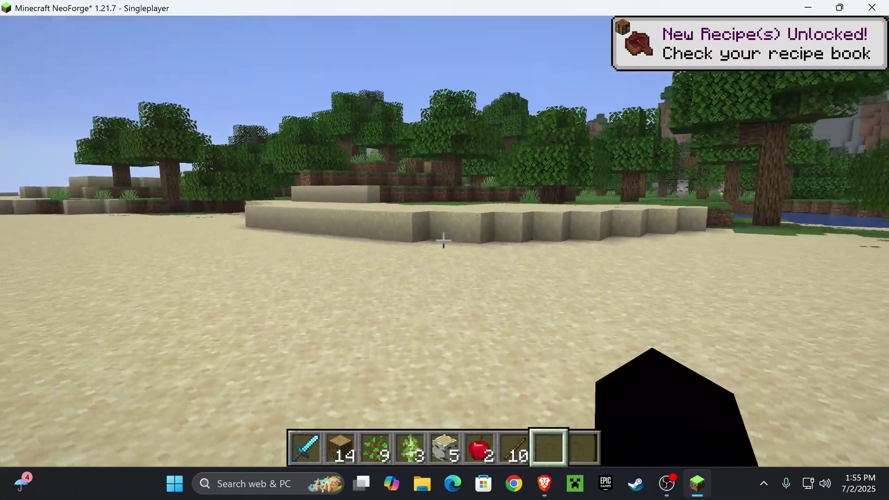
pyautogui.press('w')
pyautogui.click(443, 240)
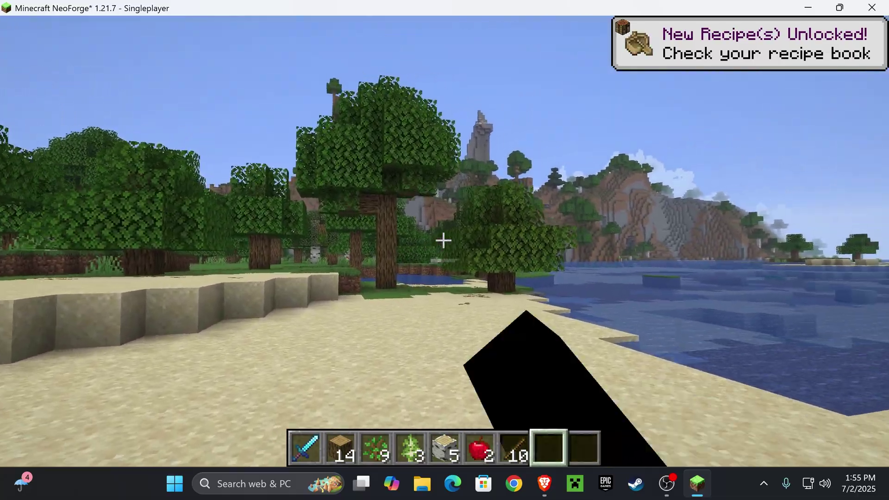
pyautogui.press('w')
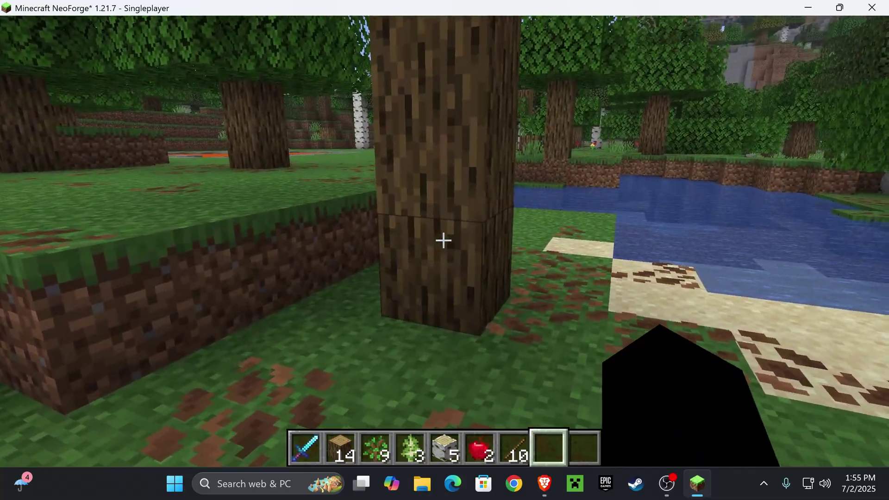
pyautogui.moveTo(443, 241); pyautogui.dragTo(443, 240)
pyautogui.press('s')
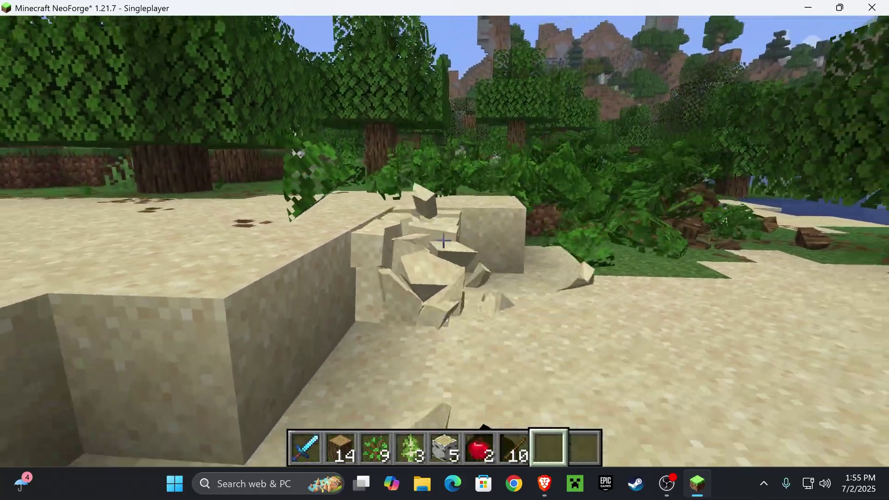
# Switch to front-facing third-person view and walk around near the pond.
pyautogui.press('F5')
pyautogui.press('F5')
pyautogui.press('s')
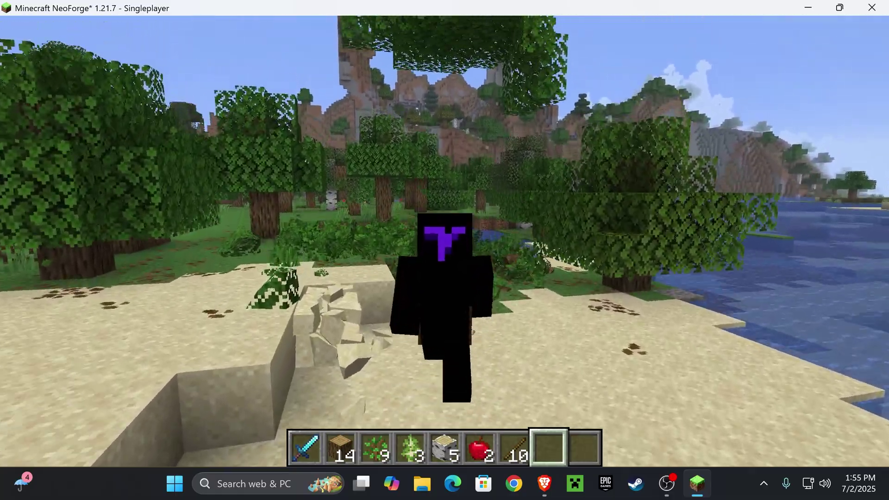
pyautogui.press('w')
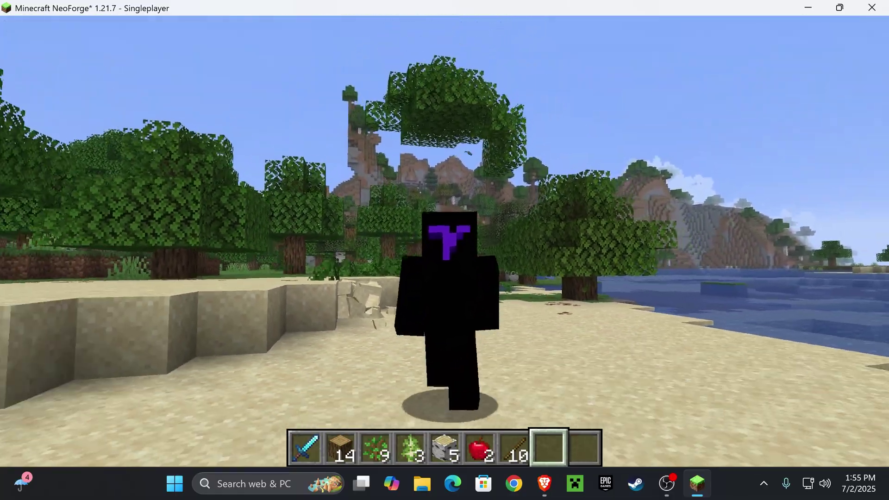
pyautogui.press('w')
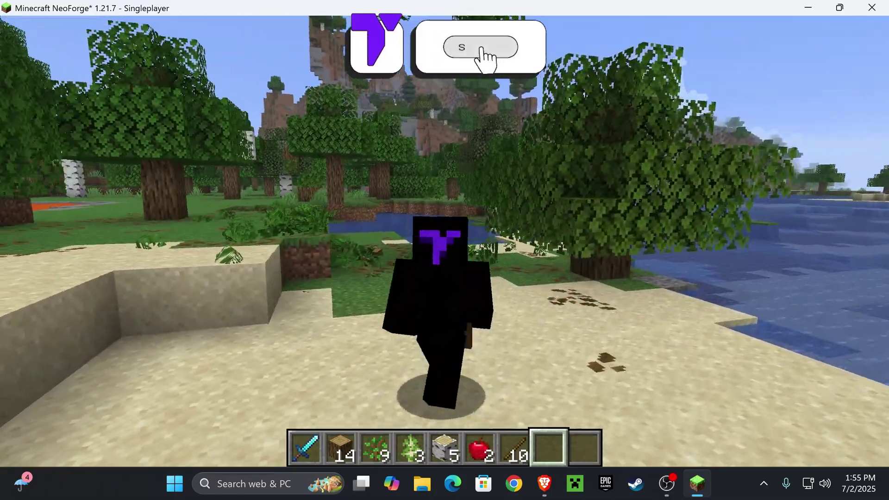